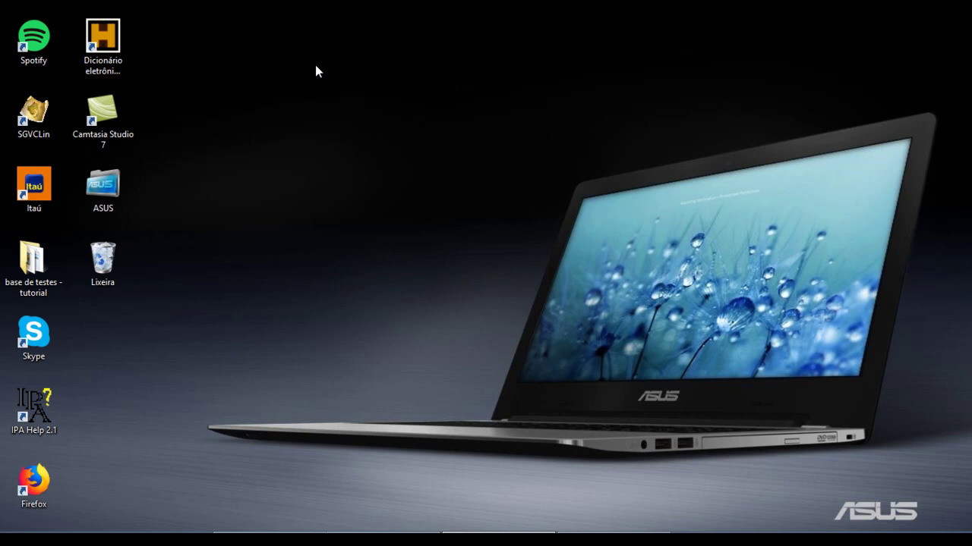
- Start SGVCLin and connect it to the database base de testes.sdb in the desktop folder base de testes - tutorial
{"action": "double_click", "coordinate": [33, 112]}
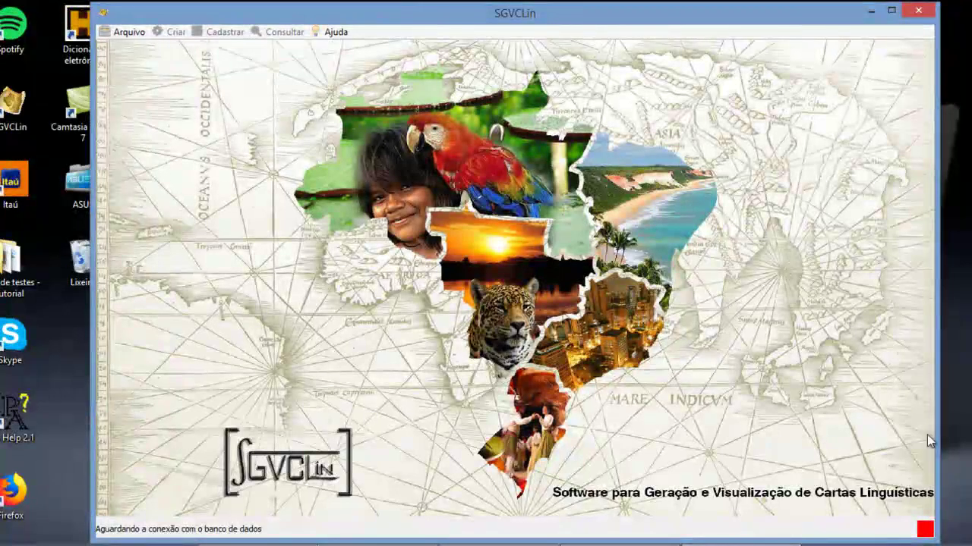
{"action": "mouse_move", "coordinate": [925, 527]}
{"action": "left_click", "coordinate": [132, 36]}
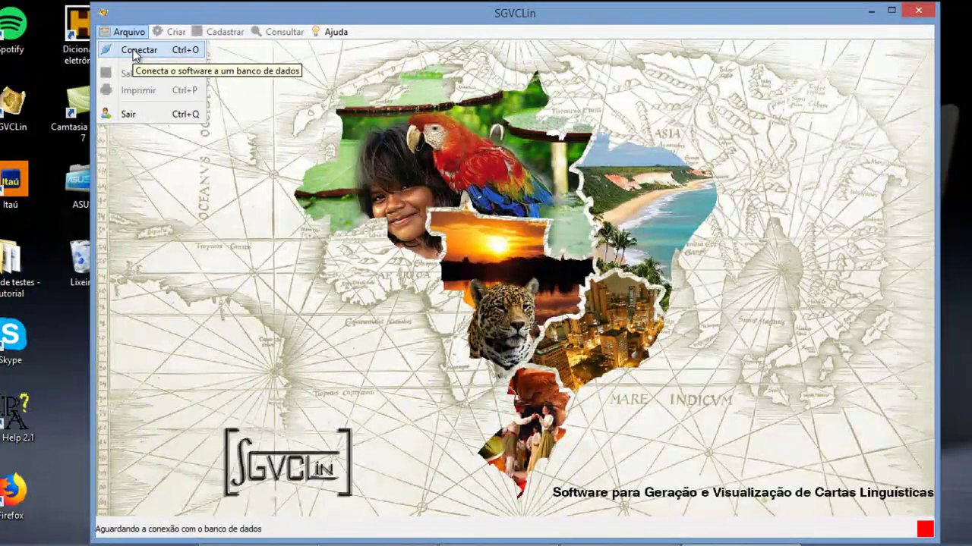
{"action": "left_click", "coordinate": [137, 51]}
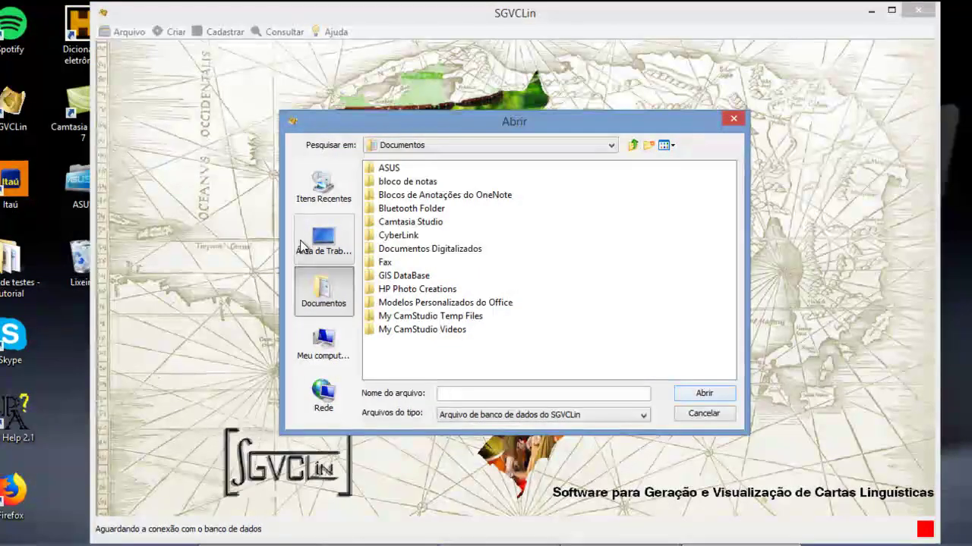
{"action": "left_click", "coordinate": [329, 231]}
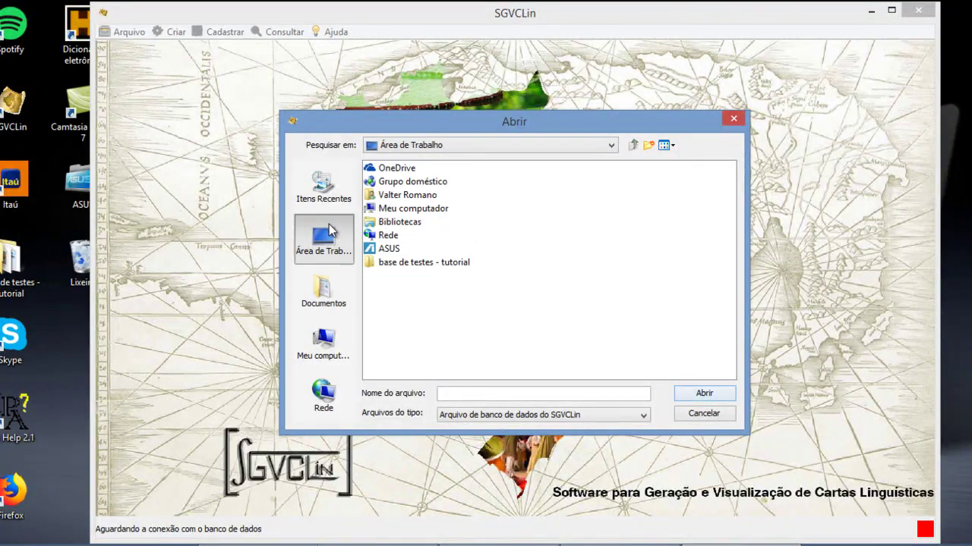
{"action": "double_click", "coordinate": [390, 263]}
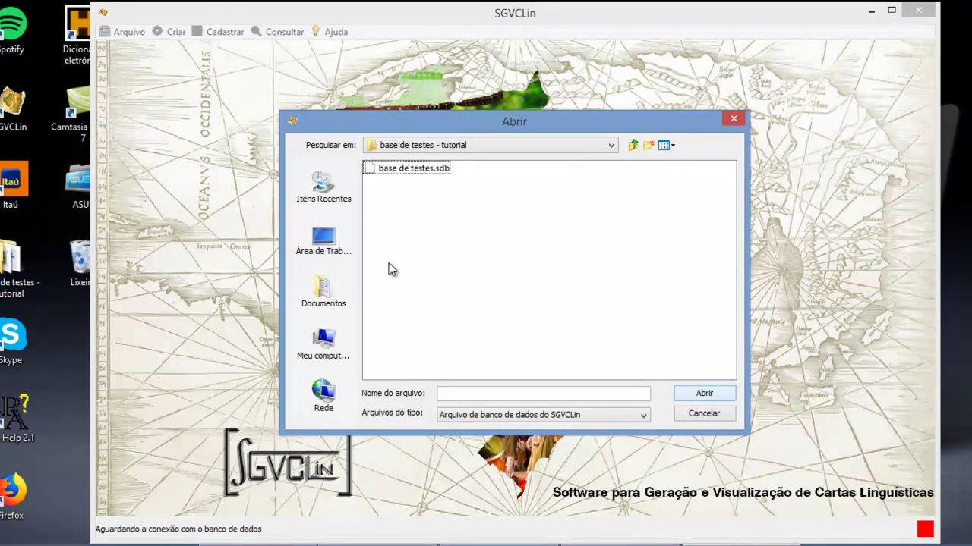
{"action": "left_click", "coordinate": [394, 173]}
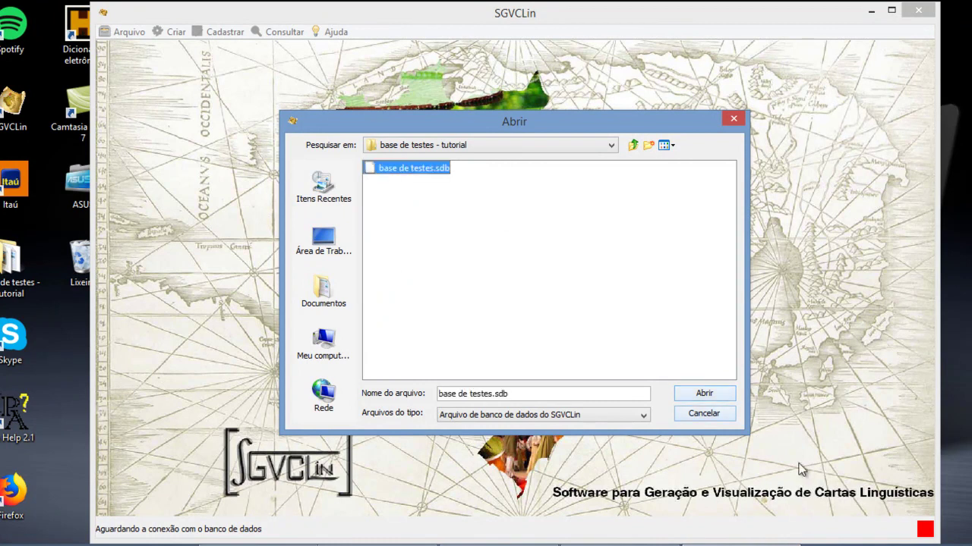
{"action": "left_click", "coordinate": [726, 396]}
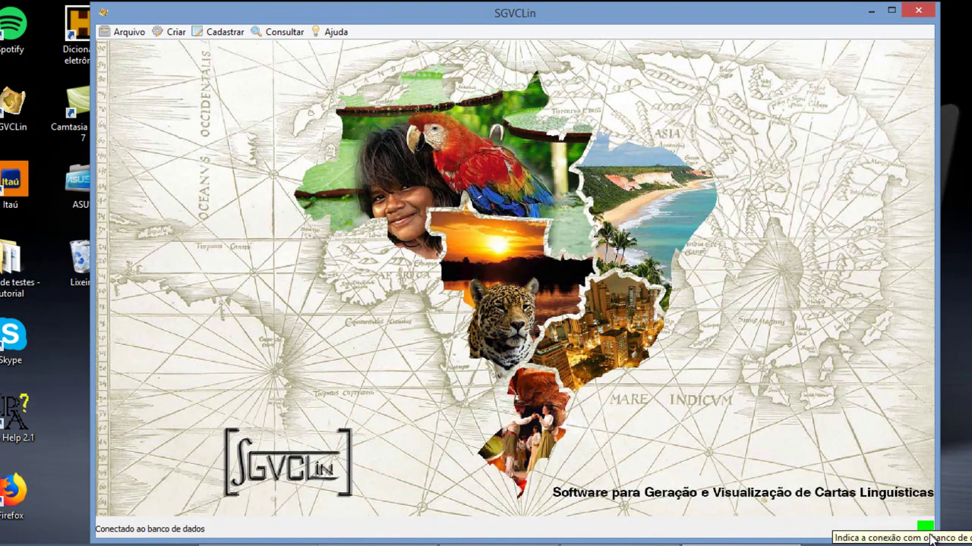
- Exit SGVCLin, confirm the exit, and launch the program again from the desktop
{"action": "left_click", "coordinate": [919, 11]}
{"action": "left_click", "coordinate": [498, 296]}
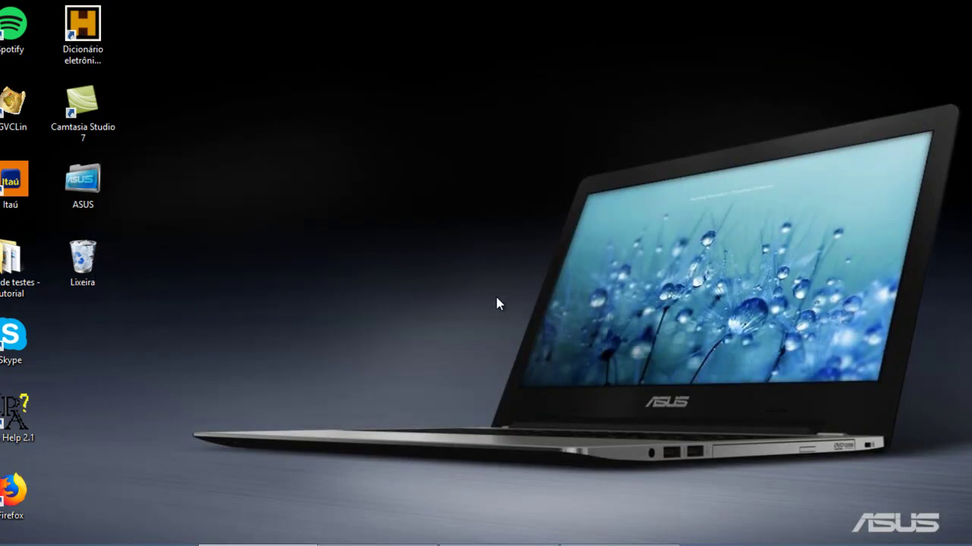
{"action": "double_click", "coordinate": [30, 98]}
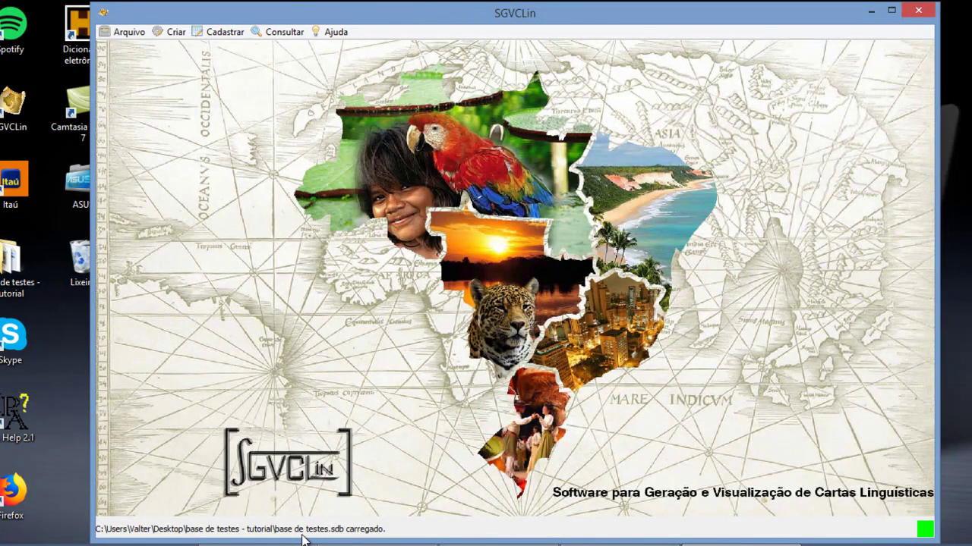
- Minimize SGVCLin and duplicate base de testes.sdb within the desktop folder base de testes - tutorial
{"action": "left_click", "coordinate": [302, 539]}
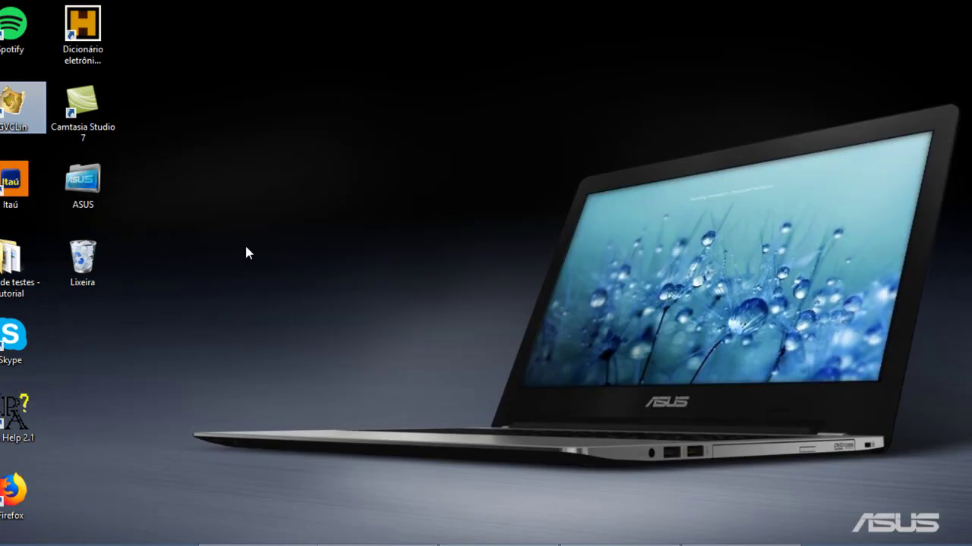
{"action": "double_click", "coordinate": [31, 281]}
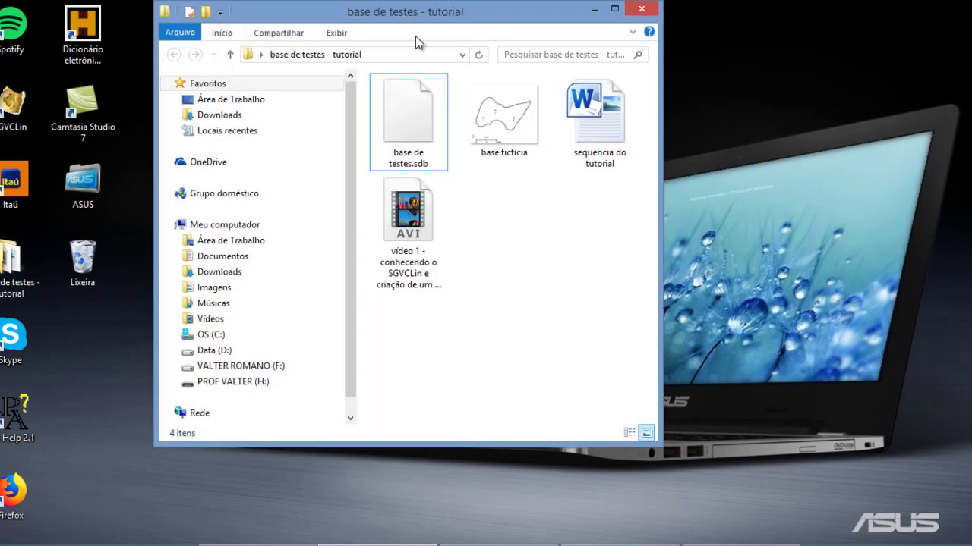
{"action": "left_click", "coordinate": [427, 115]}
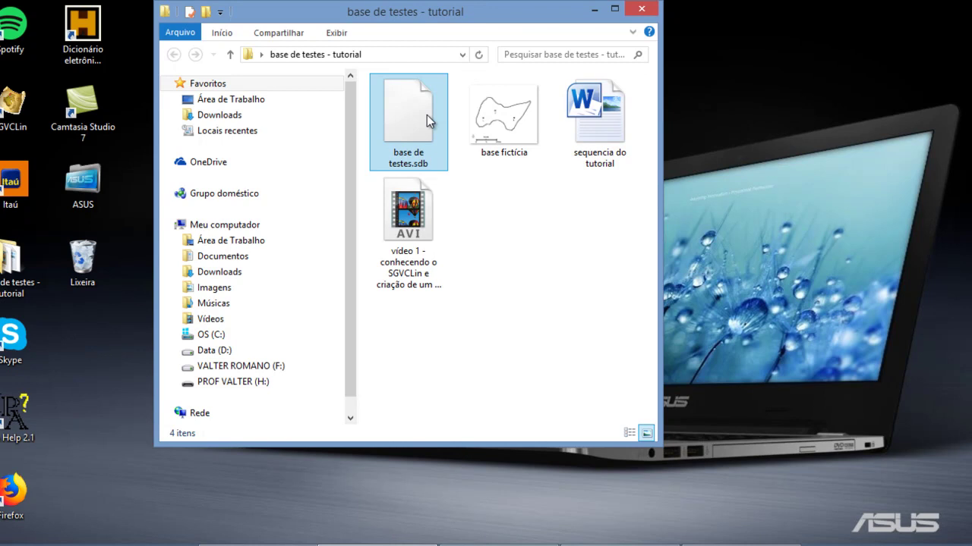
{"action": "left_click", "coordinate": [426, 115]}
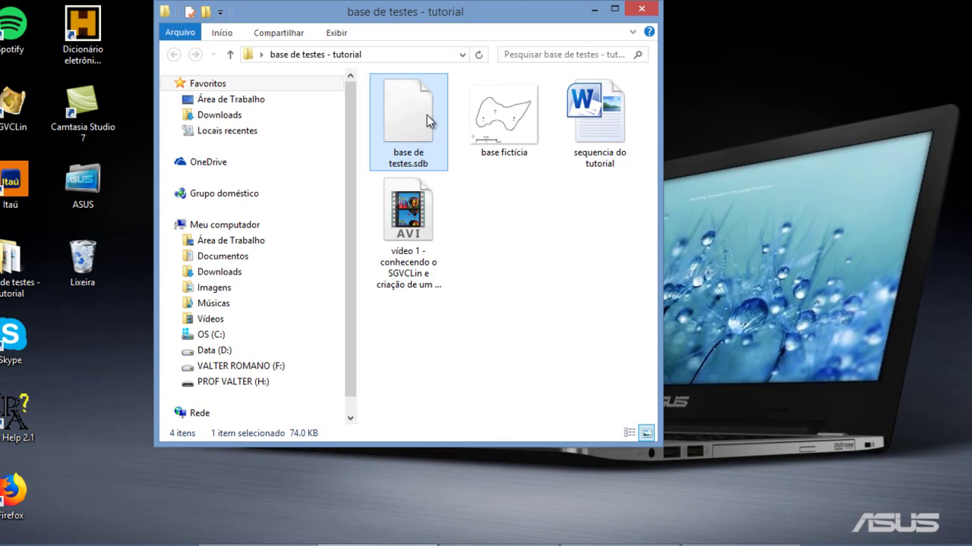
{"action": "key", "text": "ctrl+v"}
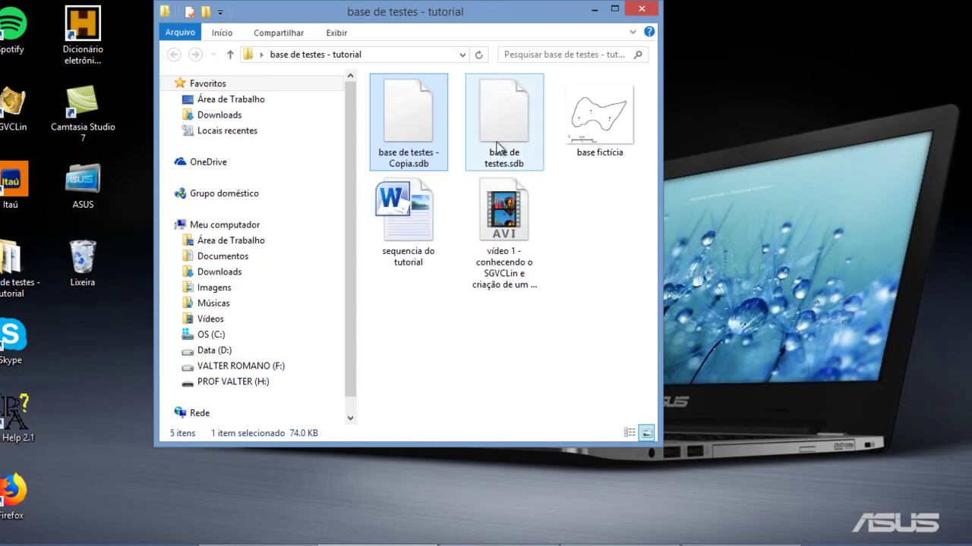
- Rename the copied database file to base de testes 1.sdb, keeping the .sdb extension
{"action": "right_click", "coordinate": [408, 156]}
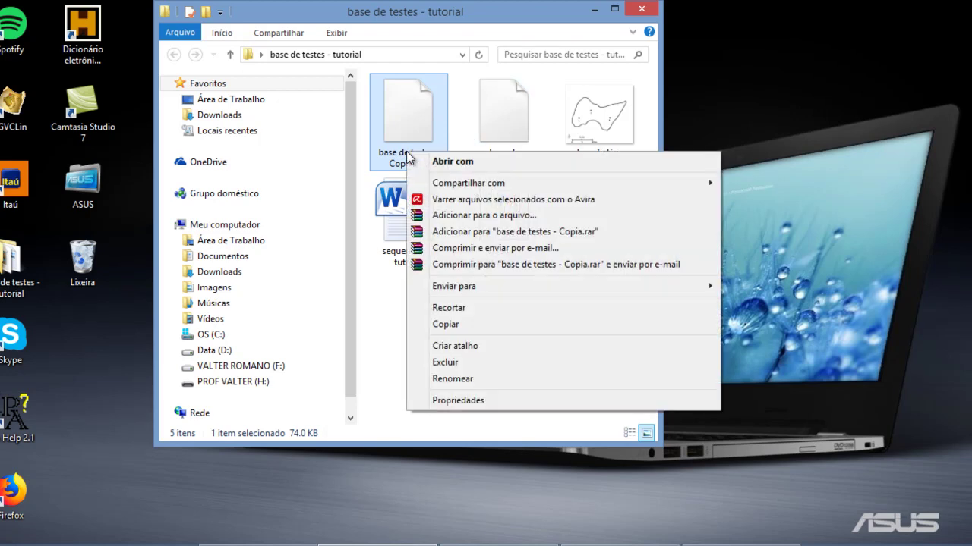
{"action": "left_click", "coordinate": [452, 378]}
{"action": "key", "text": "Right"}
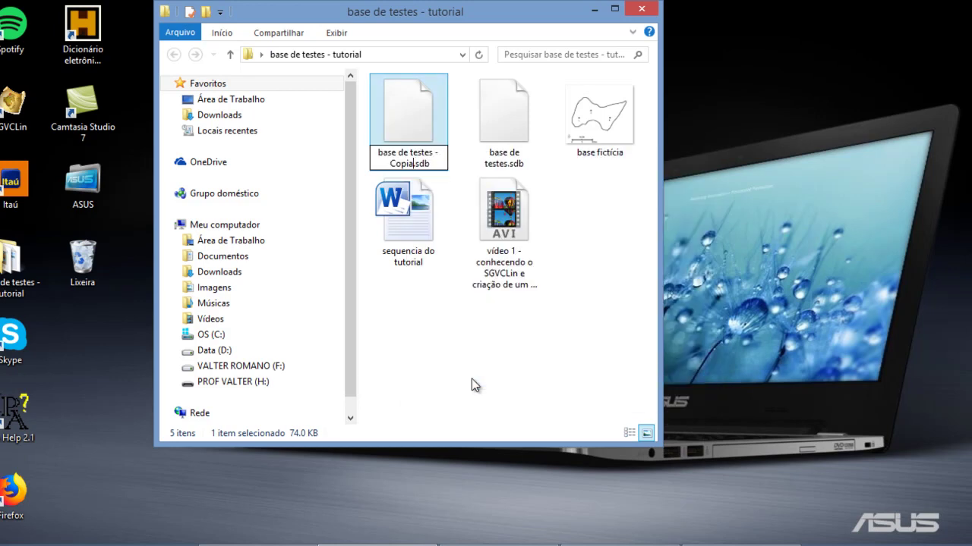
{"action": "key", "text": "ctrl+shift+Left"}
{"action": "key", "text": "BackSpace"}
{"action": "key", "text": "ctrl+a"}
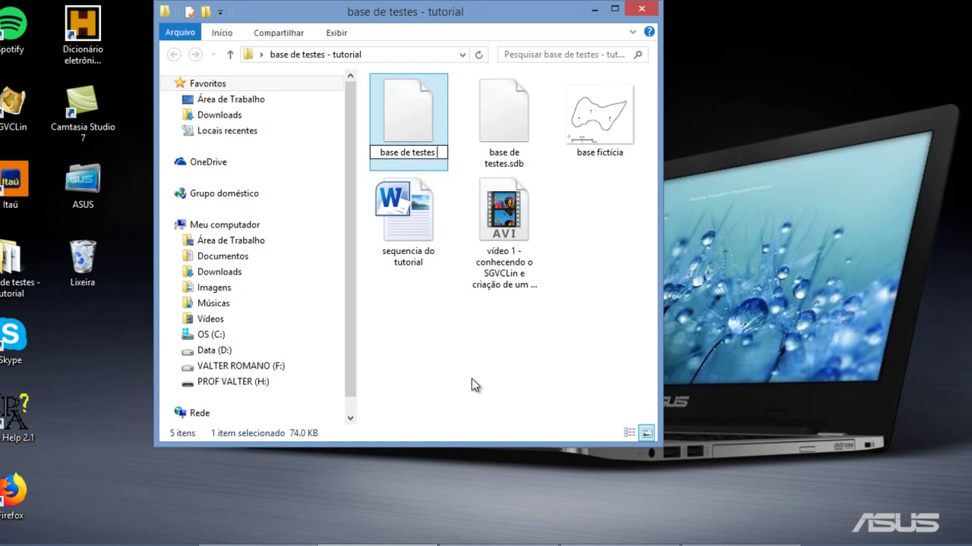
{"action": "key", "text": "BackSpace"}
{"action": "key", "text": "ctrl+z"}
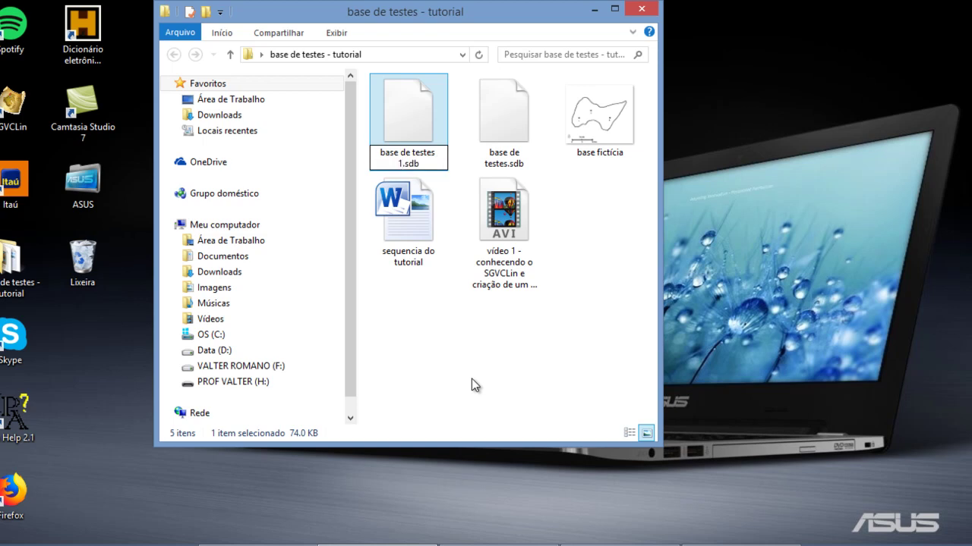
{"action": "key", "text": "shift+Left"}
{"action": "key", "text": "shift+Left"}
{"action": "key", "text": "Left"}
{"action": "key", "text": "Right"}
{"action": "key", "text": "shift+End"}
{"action": "key", "text": "Right"}
{"action": "key", "text": "Left"}
{"action": "key", "text": "Left"}
{"action": "key", "text": "shift+End"}
{"action": "key", "text": "Right"}
{"action": "key", "text": "Left"}
{"action": "key", "text": "Left"}
{"action": "key", "text": "Left"}
{"action": "key", "text": "Left"}
{"action": "key", "text": "shift+Left"}
{"action": "key", "text": "shift+Left"}
{"action": "key", "text": "Return"}
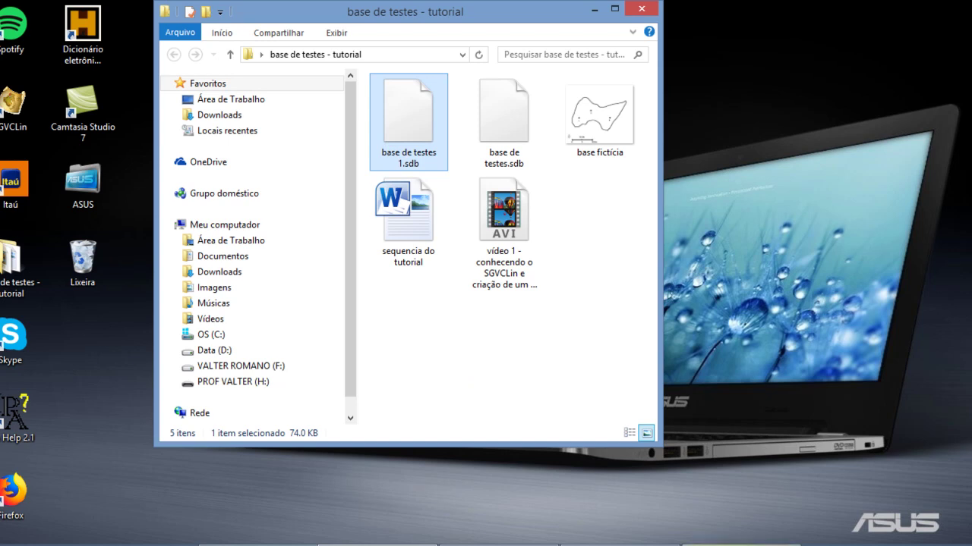
- Switch back to SGVCLin and connect it to base de testes 1.sdb in the desktop folder base de testes - tutorial
{"action": "left_click", "coordinate": [740, 544]}
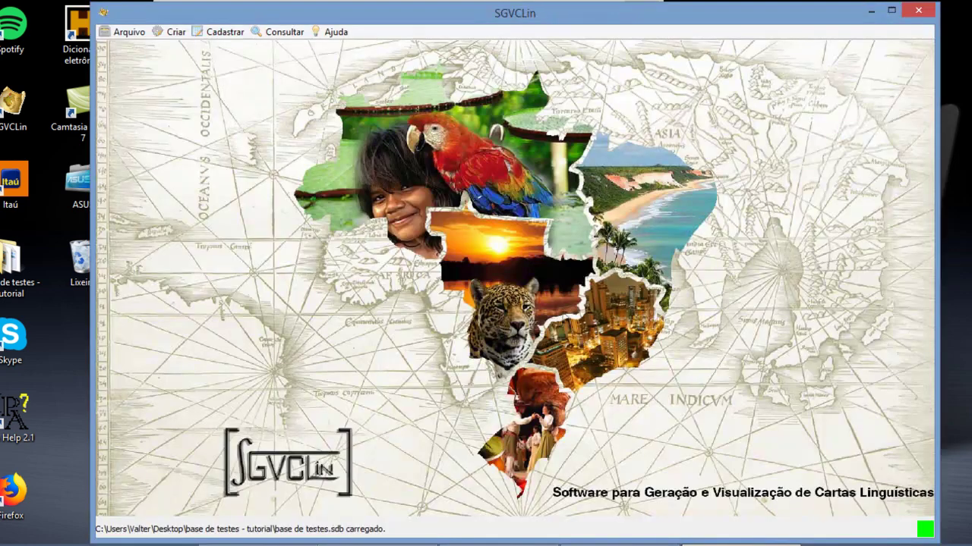
{"action": "right_click", "coordinate": [740, 544]}
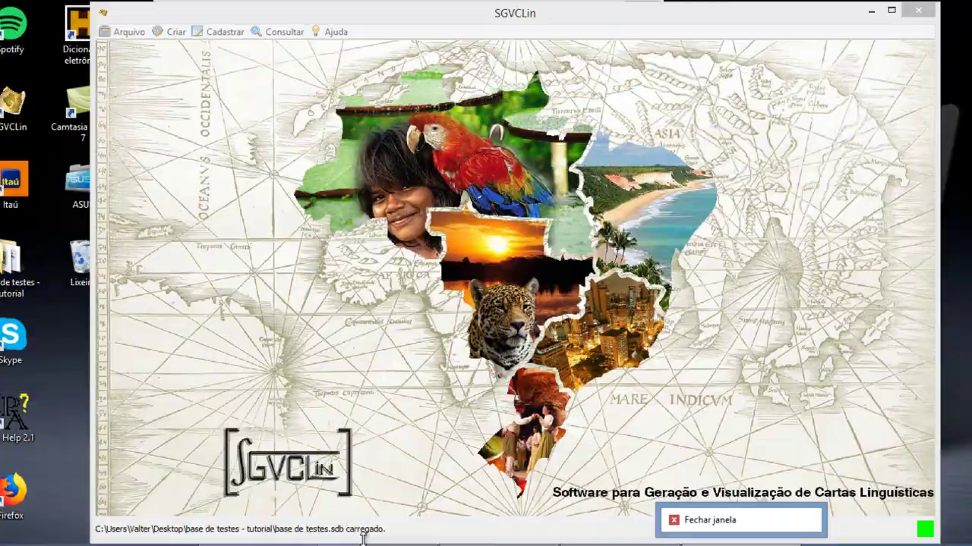
{"action": "left_click", "coordinate": [394, 383]}
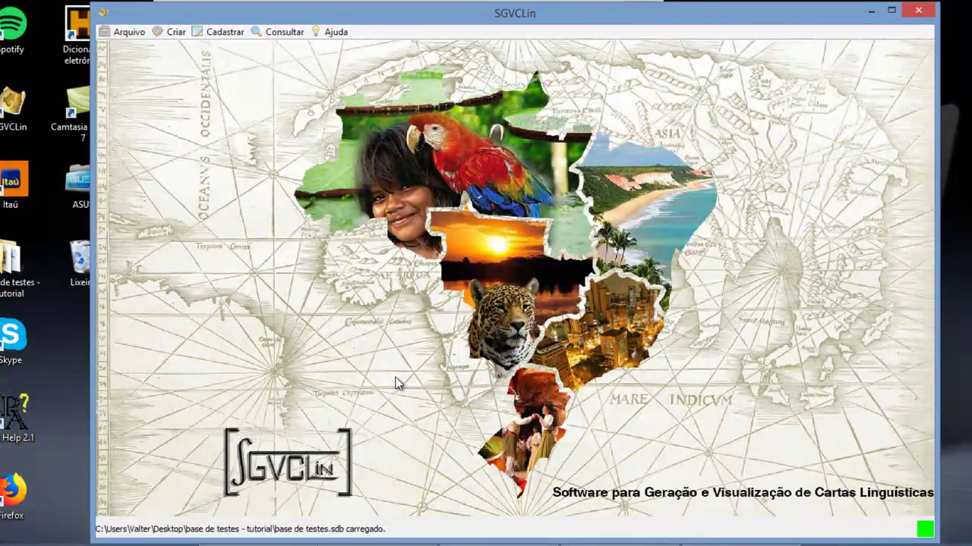
{"action": "left_click", "coordinate": [130, 36]}
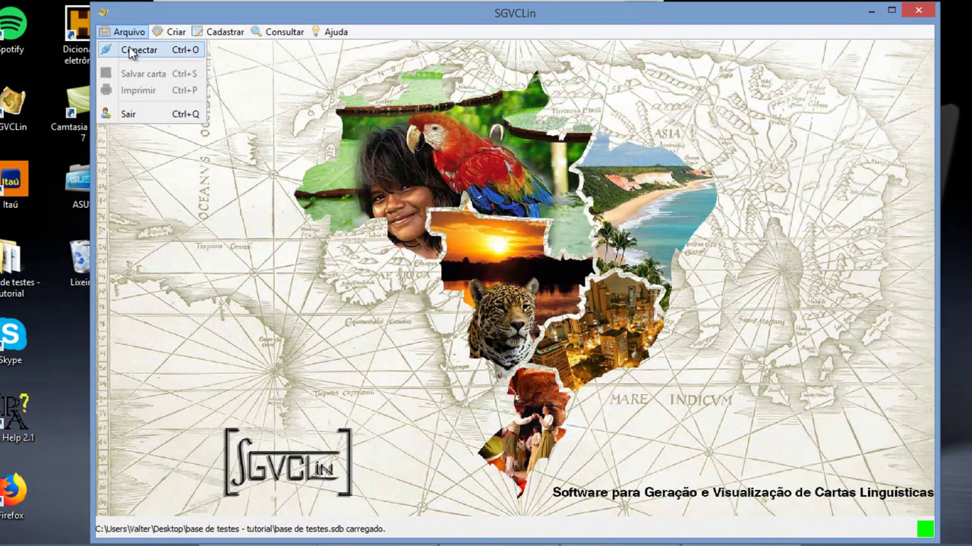
{"action": "left_click", "coordinate": [131, 50]}
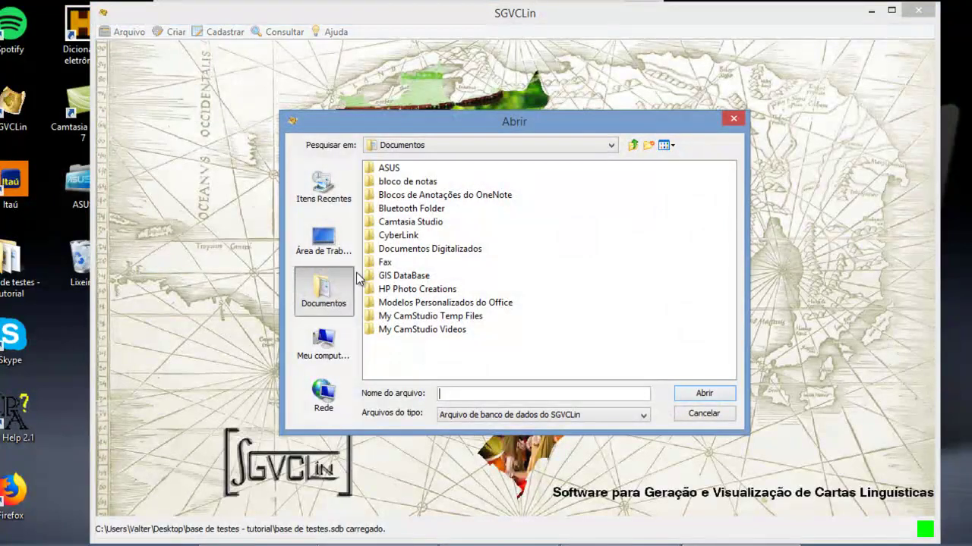
{"action": "left_click", "coordinate": [325, 258]}
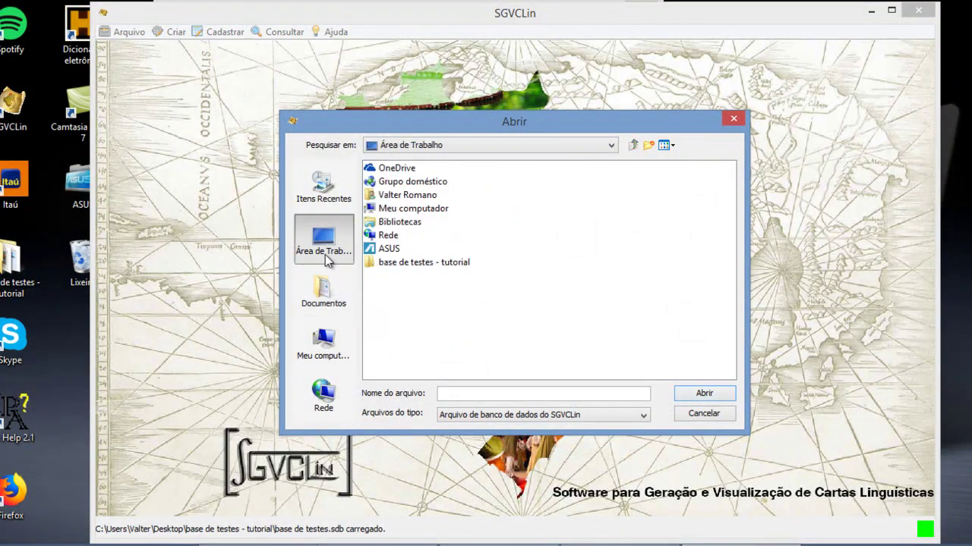
{"action": "double_click", "coordinate": [423, 264]}
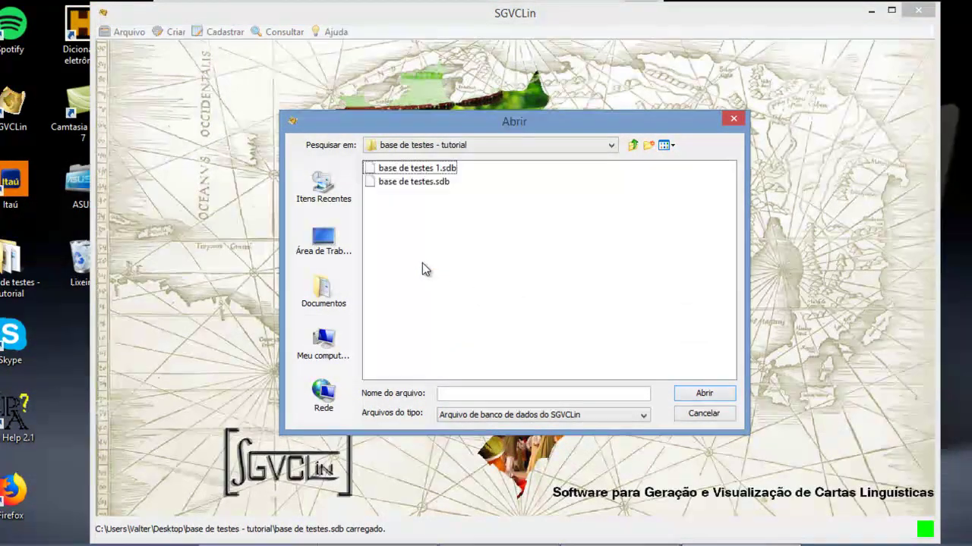
{"action": "left_click", "coordinate": [426, 172]}
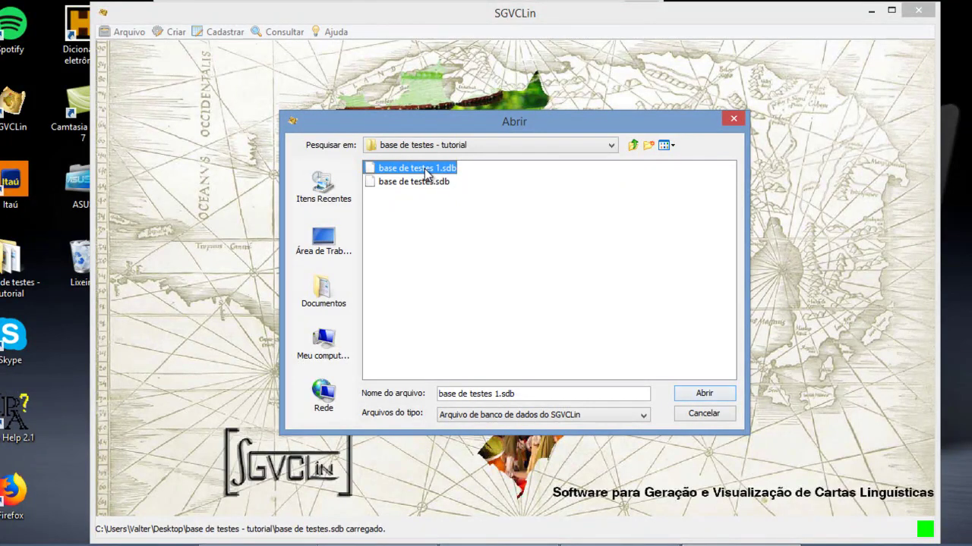
{"action": "left_click", "coordinate": [710, 394]}
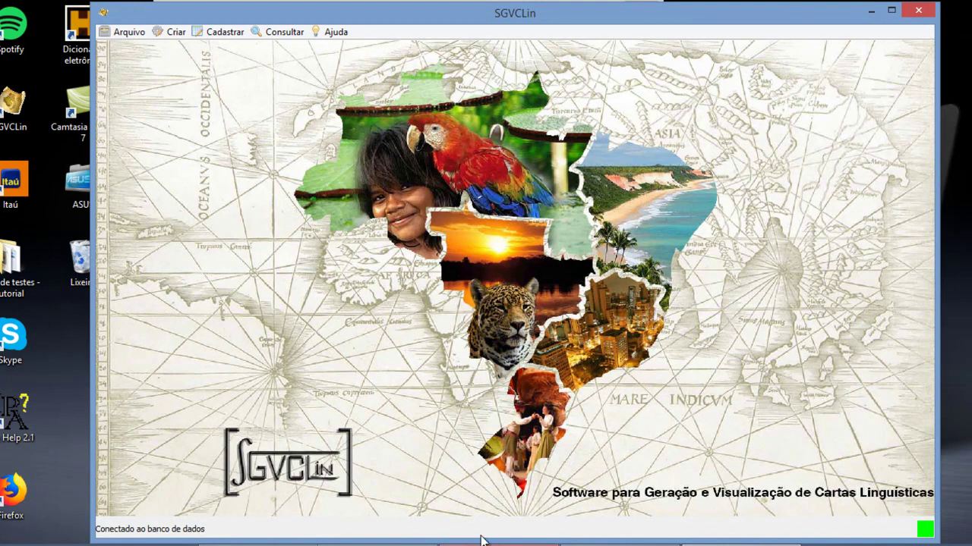
{"action": "mouse_move", "coordinate": [498, 544]}
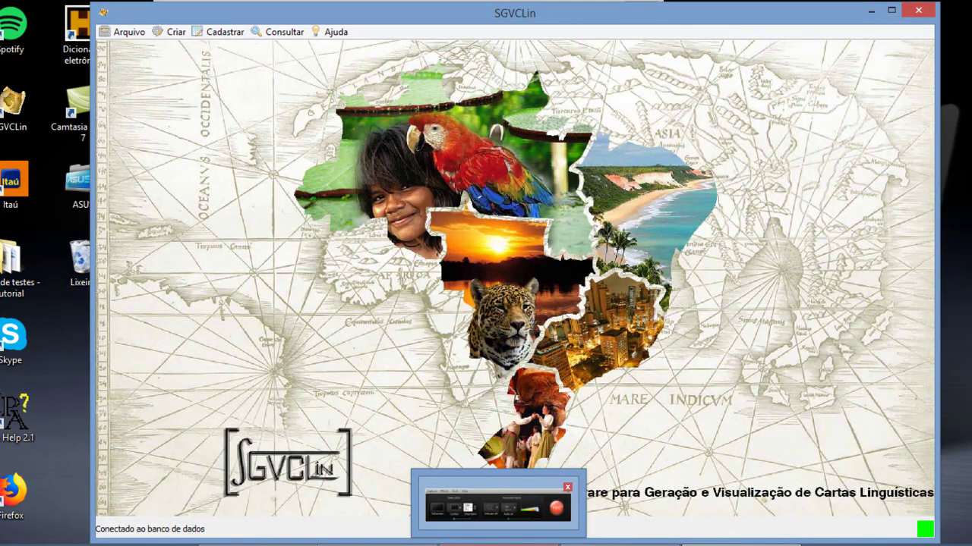
{"action": "left_click", "coordinate": [498, 504]}
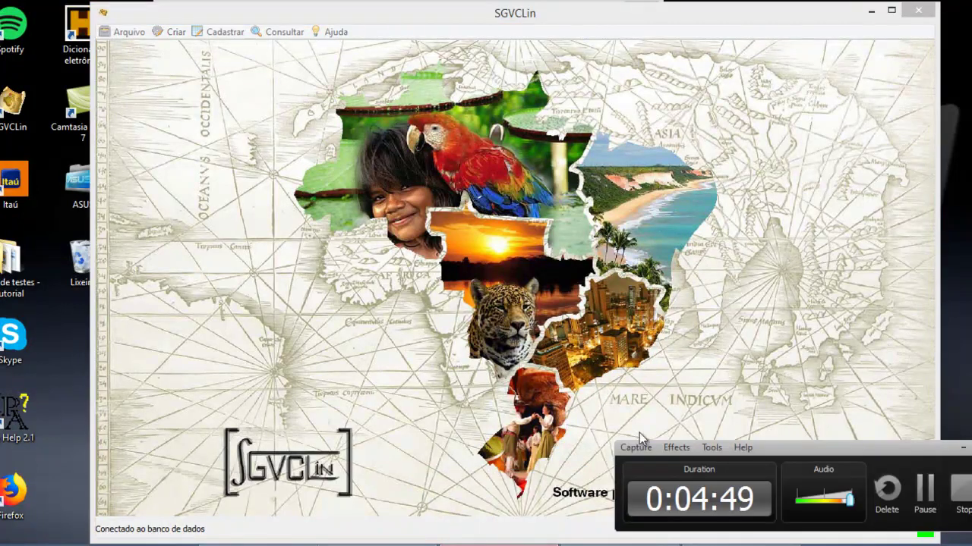